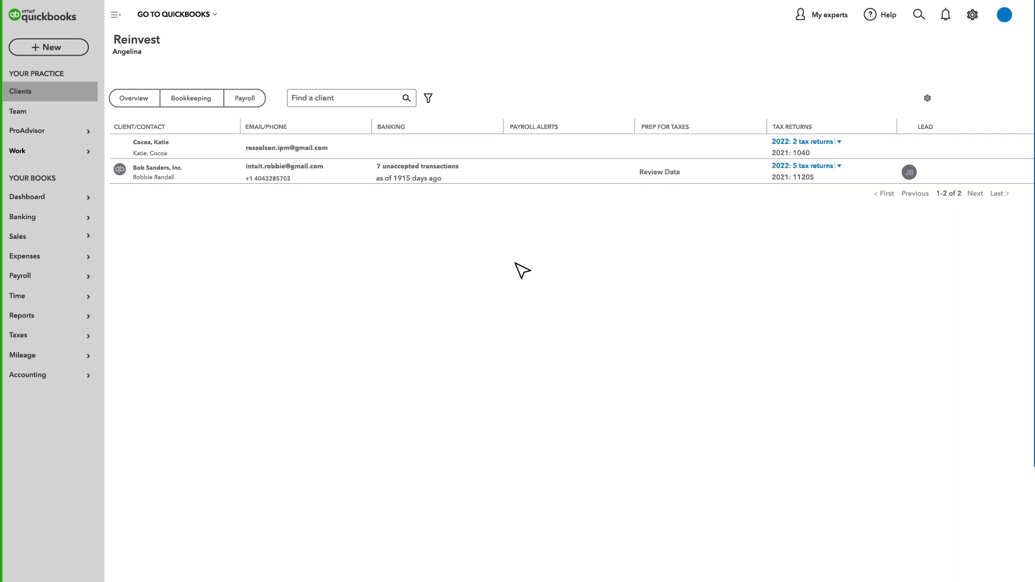
Switch into Bob Sanders, Inc.'s books and bring up the Accountant Tools menu.
left_click(202, 16)
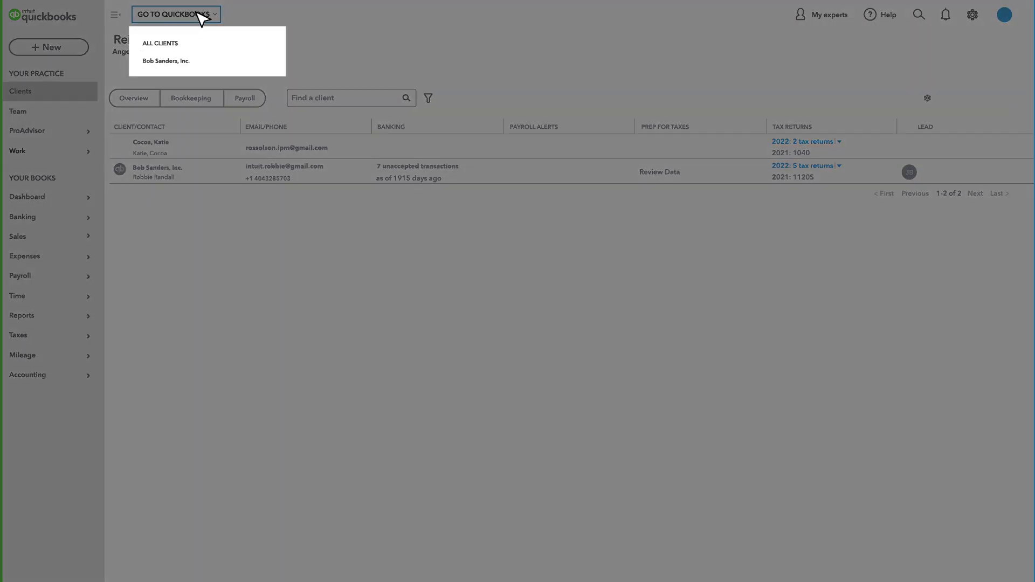
left_click(194, 65)
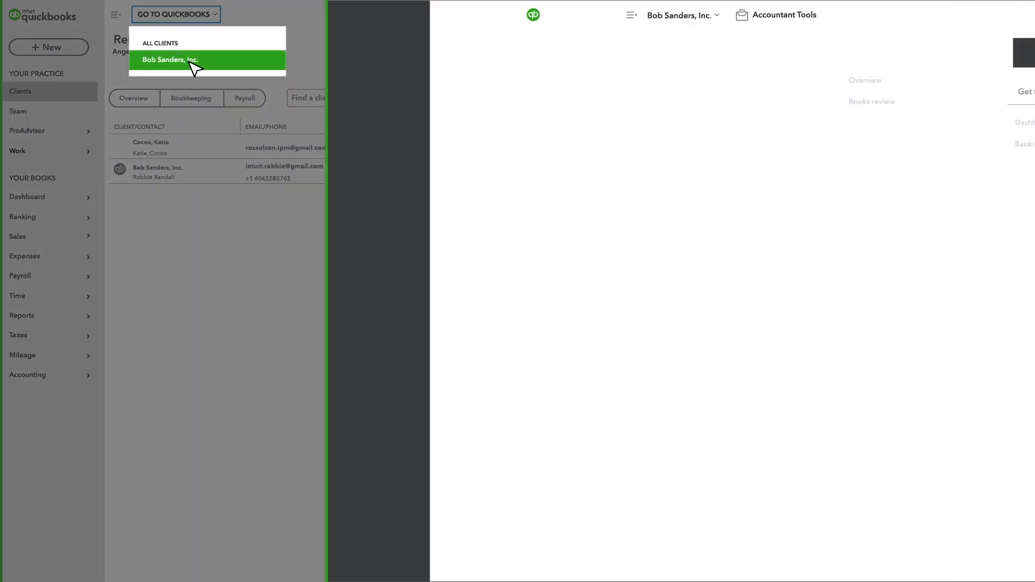
left_click(274, 20)
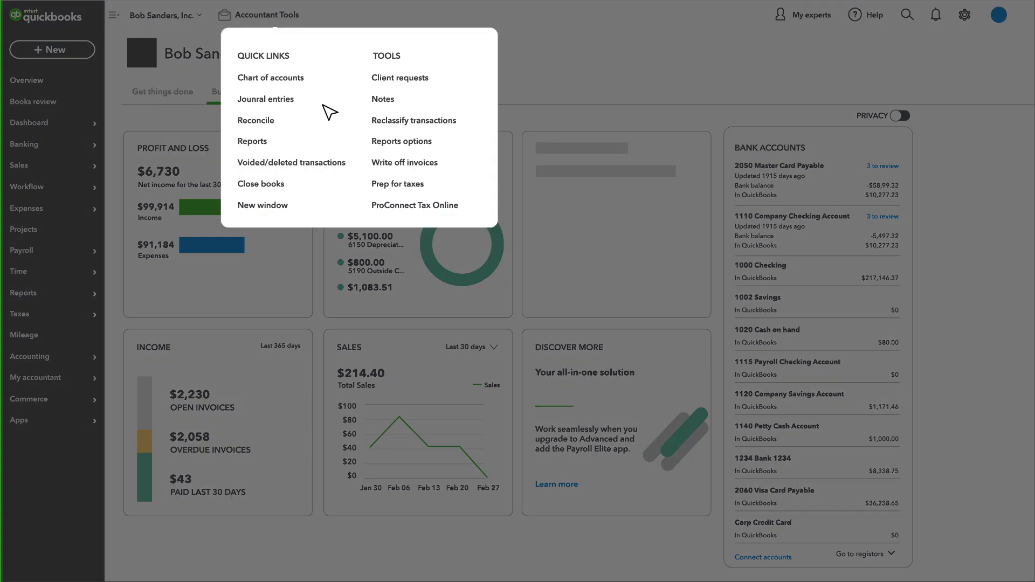
In Prep for taxes, map the books to Form 1120S and update the existing ProConnect return.
left_click(411, 189)
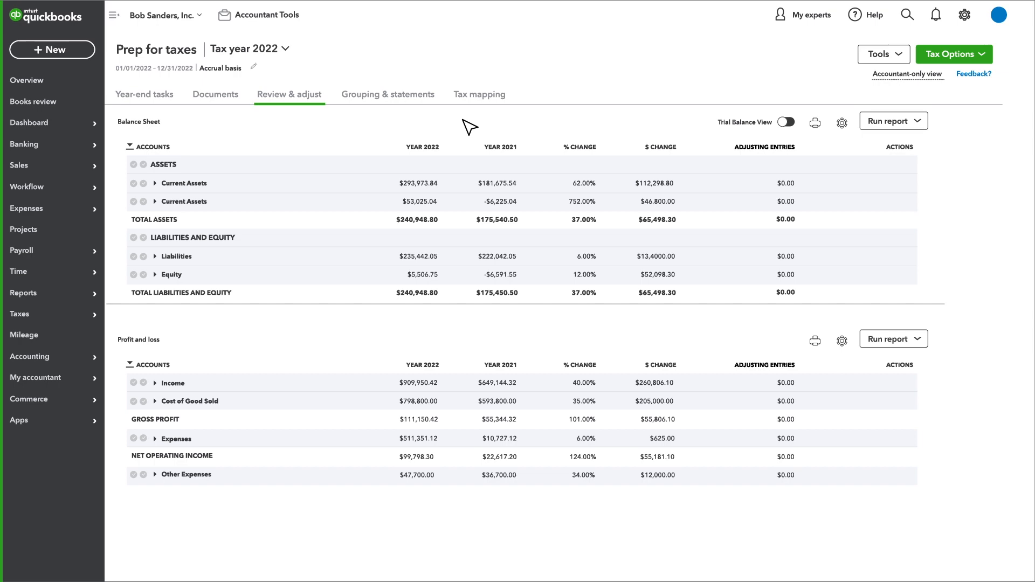
left_click(486, 98)
left_click(461, 171)
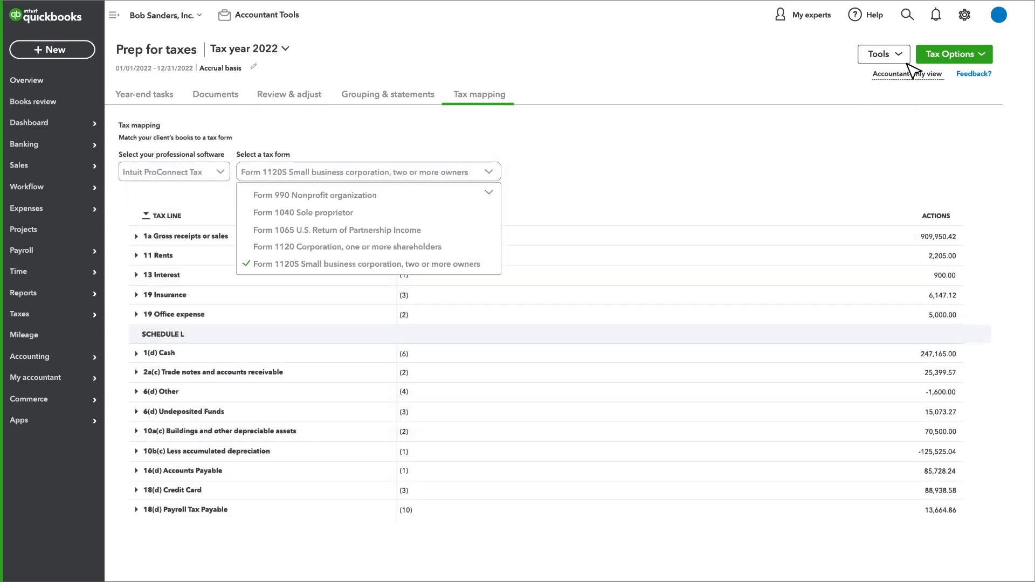
left_click(965, 59)
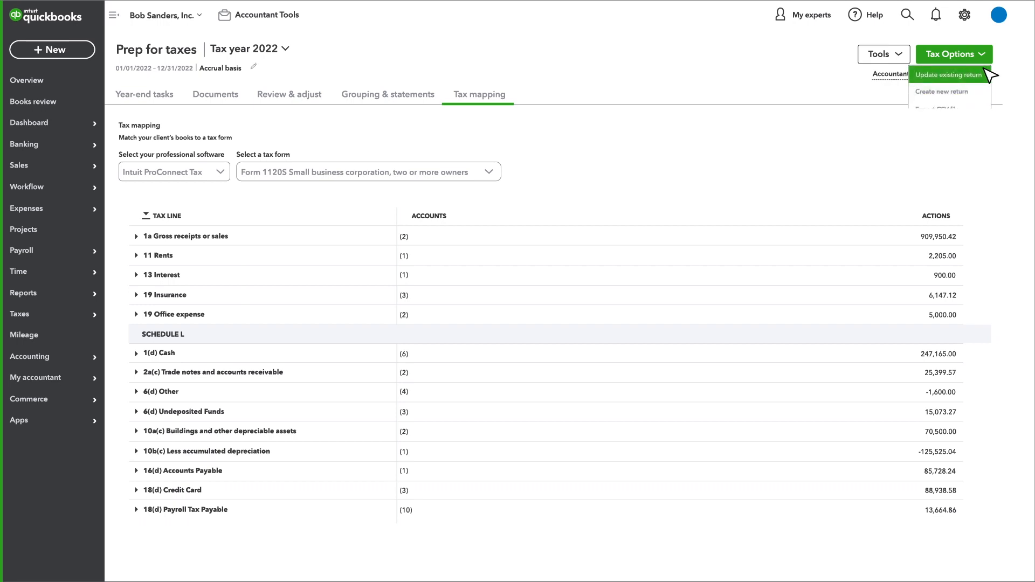
left_click(971, 74)
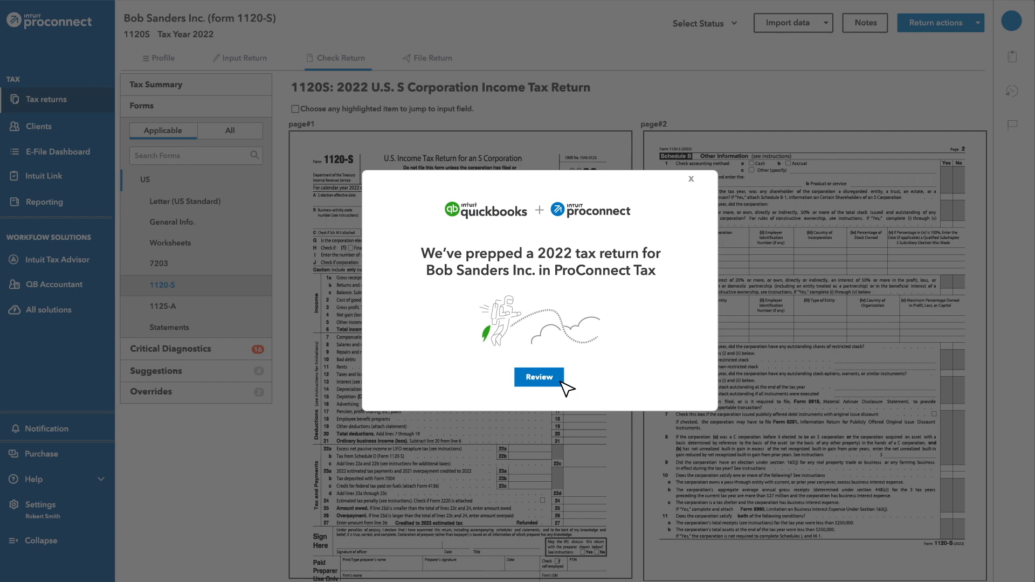
Review the prepped 1120-S return and check its File Return status in ProConnect.
left_click(539, 377)
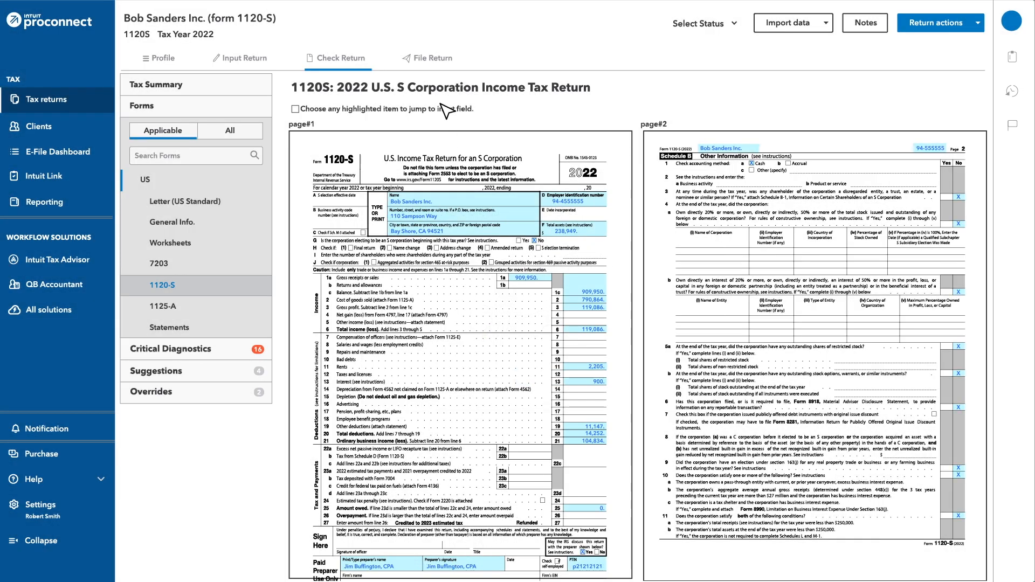
left_click(432, 59)
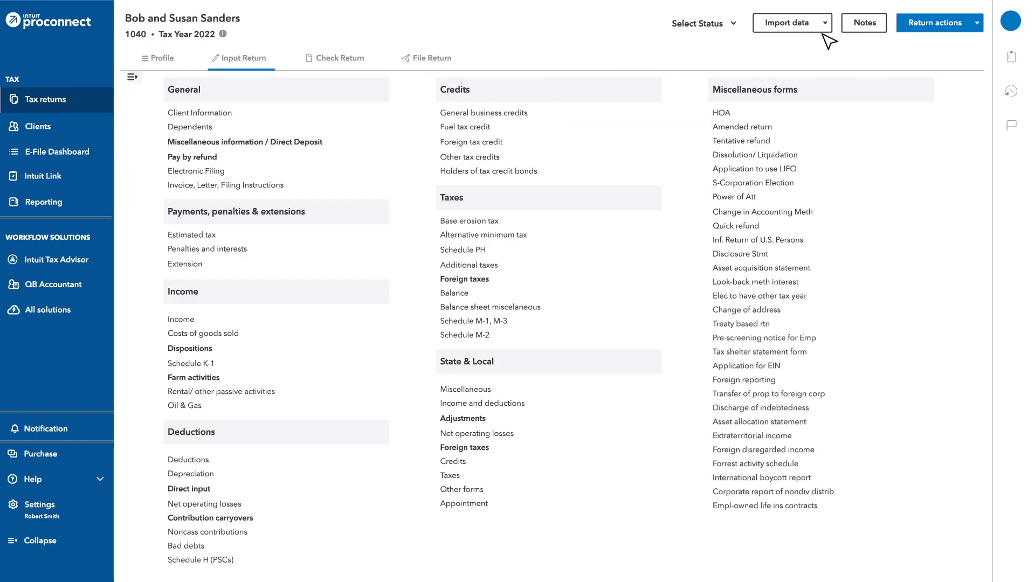
left_click(825, 24)
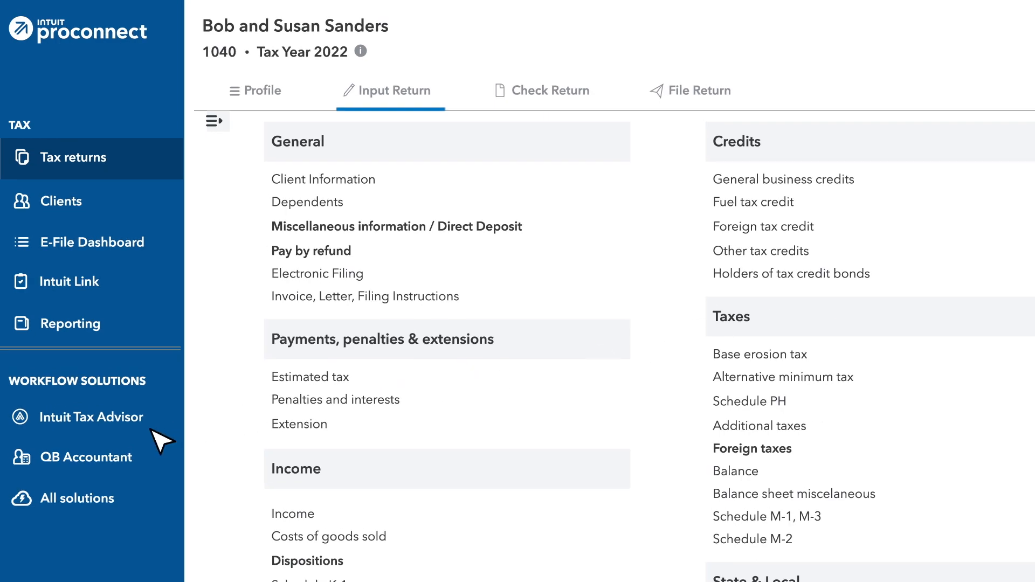
left_click(91, 417)
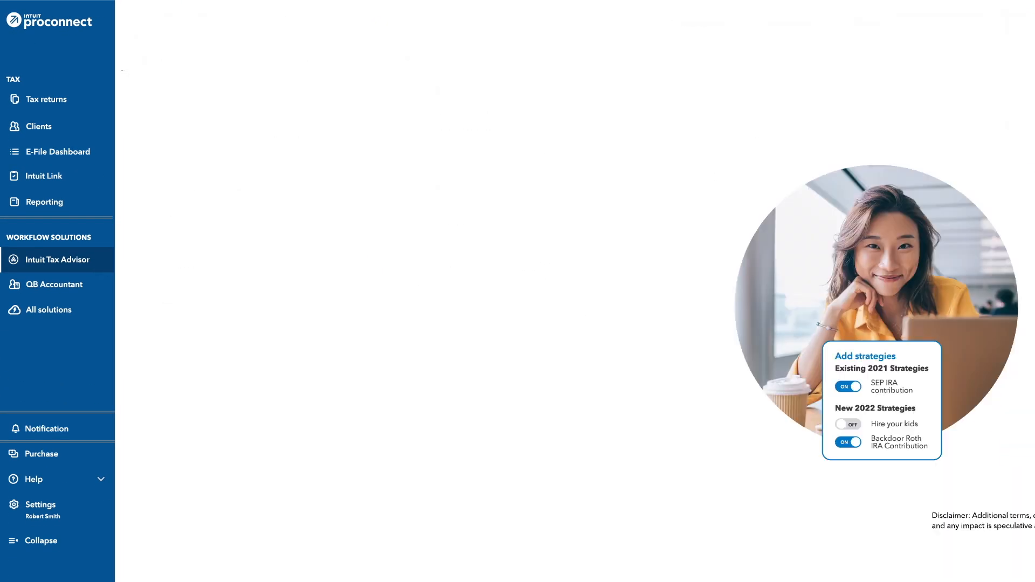
left_click(812, 463)
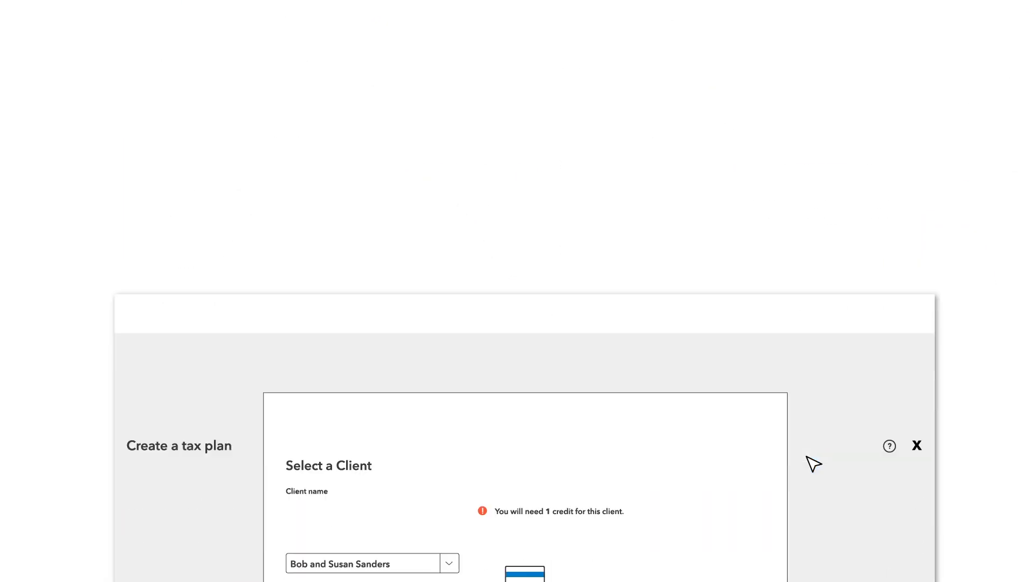
left_click(449, 250)
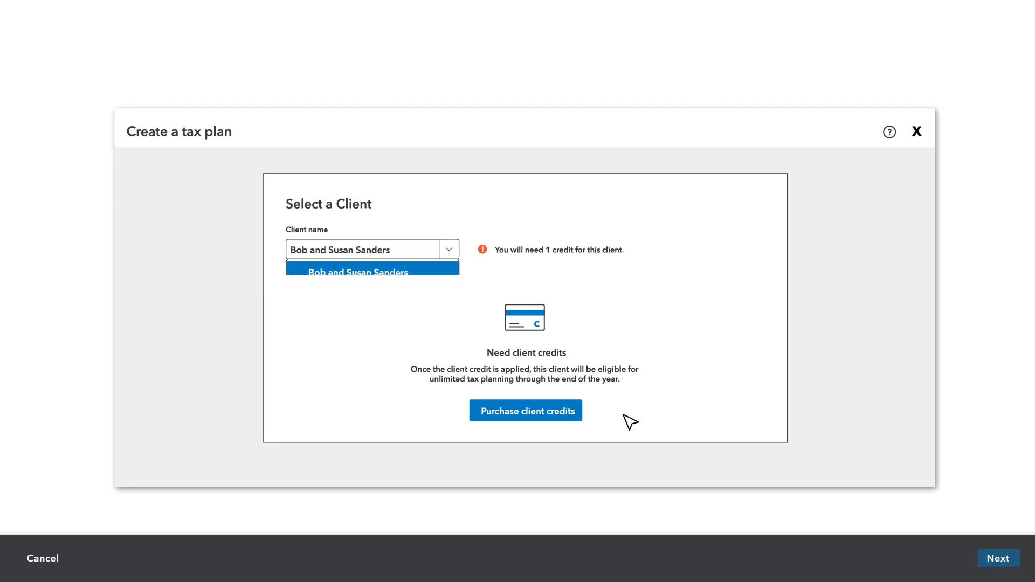
left_click(1003, 559)
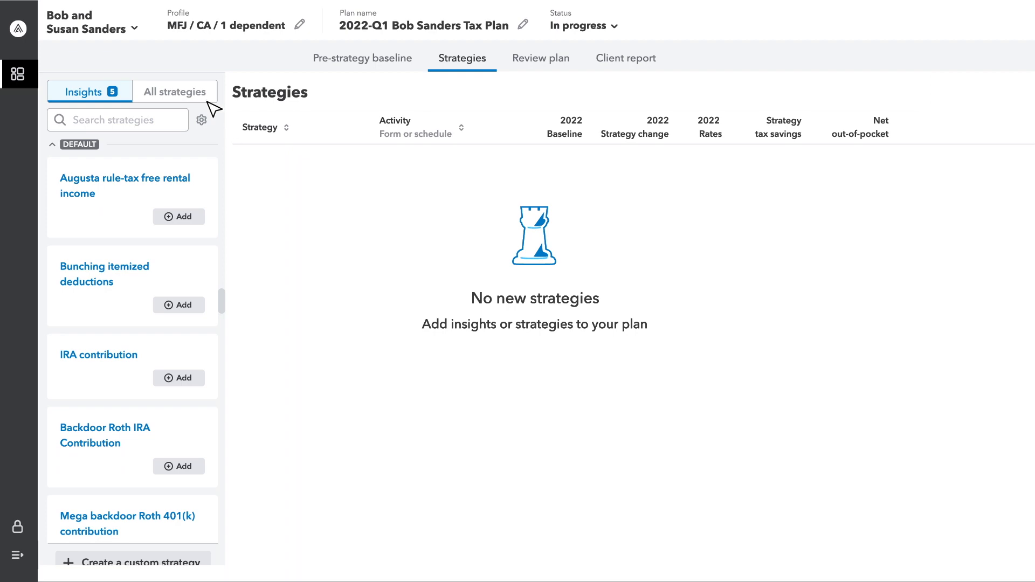
Review the full strategy list and bring up the plan's client report.
left_click(175, 91)
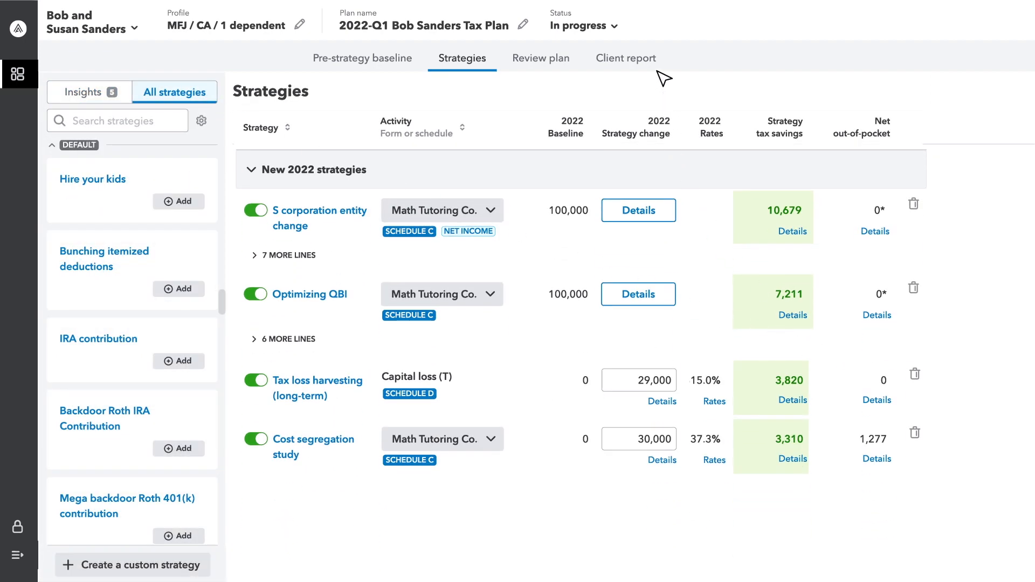
left_click(626, 58)
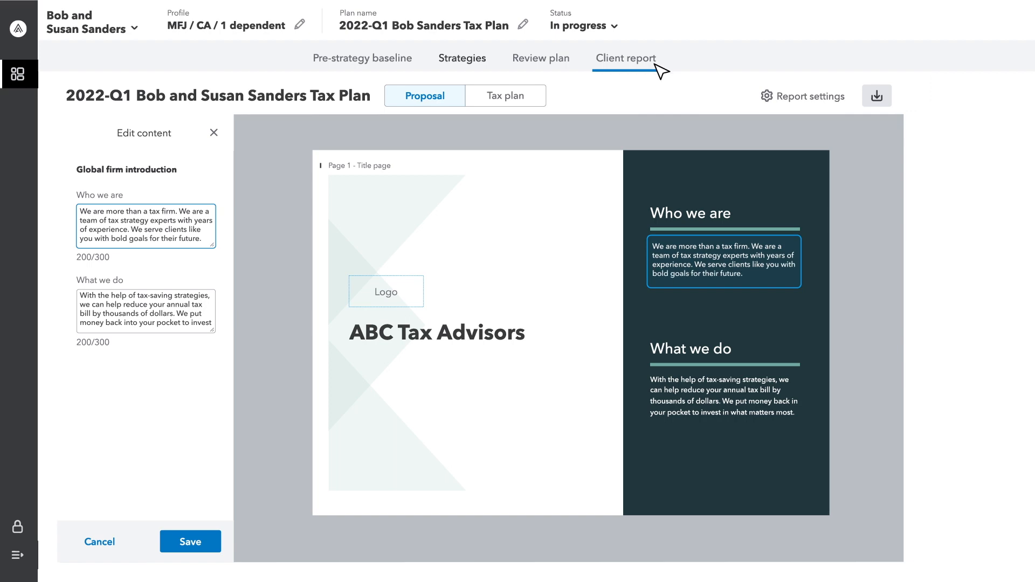